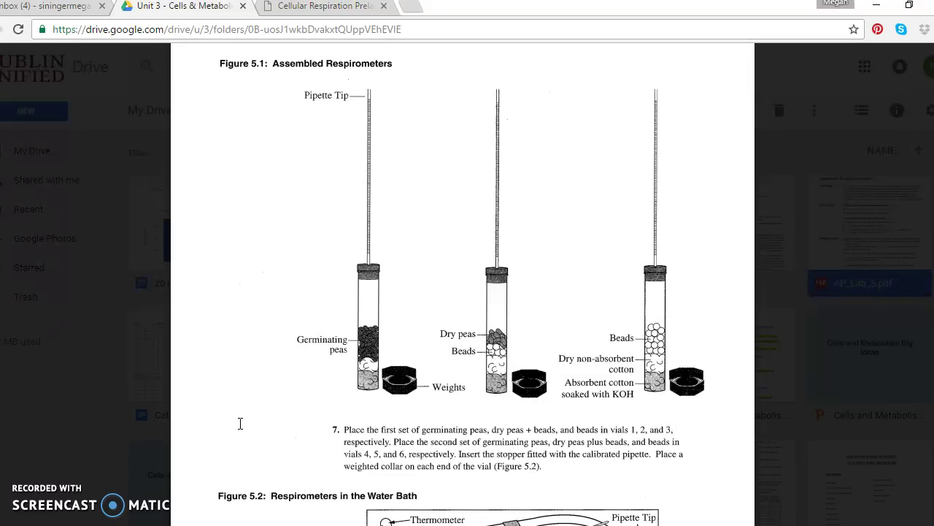
# Examine the assembled respirometers in Figure 5.1 and the water bath setup in Figure 5.2 of AP_Lab_5.pdf
pyautogui.moveTo(490, 378); pyautogui.dragTo(570, 311)
pyautogui.scroll(-2, 570, 311)
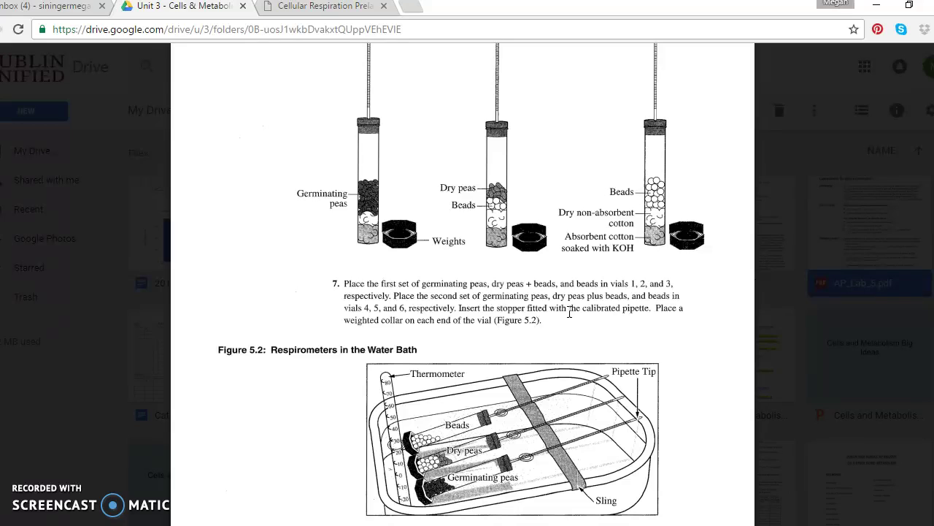
pyautogui.scroll(-1, 569, 311)
pyautogui.scroll(1, 570, 312)
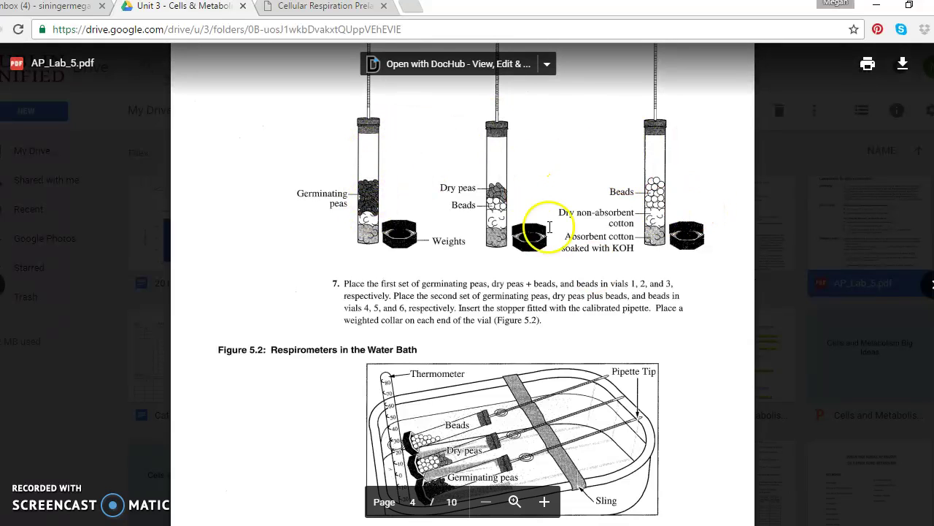
pyautogui.scroll(-3, 541, 388)
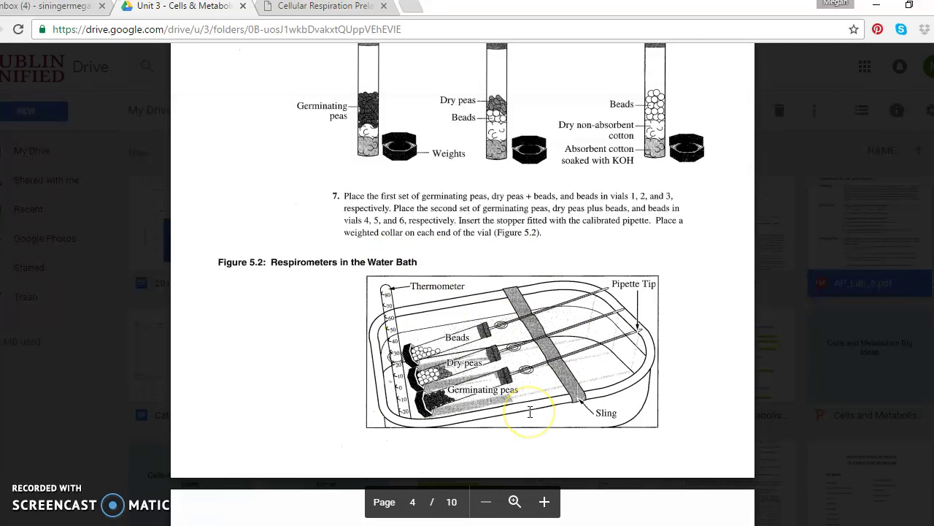
pyautogui.scroll(5, 530, 412)
pyautogui.scroll(2, 530, 411)
pyautogui.scroll(1, 530, 413)
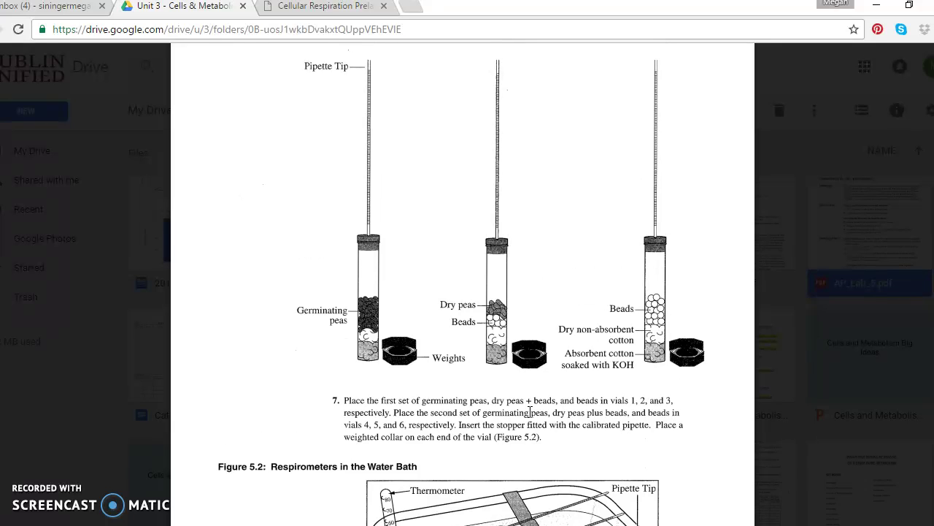
pyautogui.scroll(1, 530, 412)
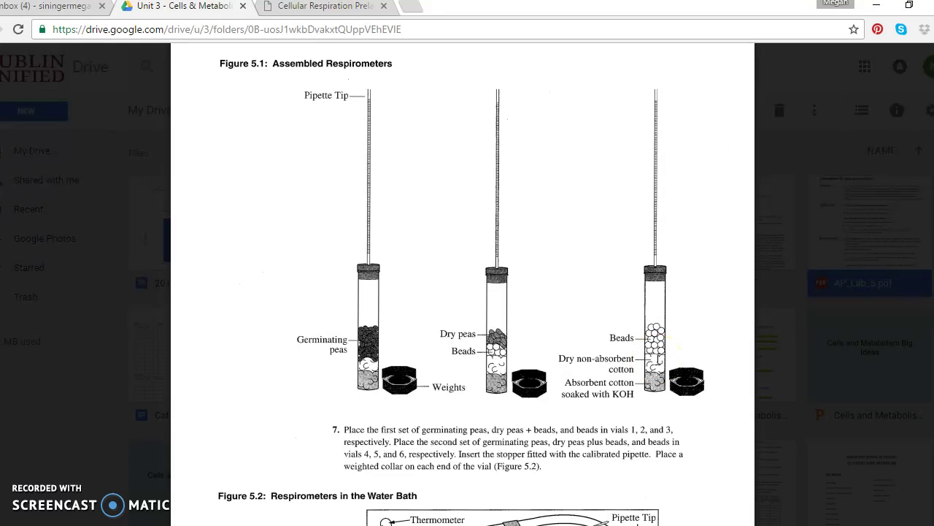
# Switch to the Cellular Respiration Prelab in DocHub, dismiss the login notice, and bring up question 7's data table
pyautogui.click(322, 9)
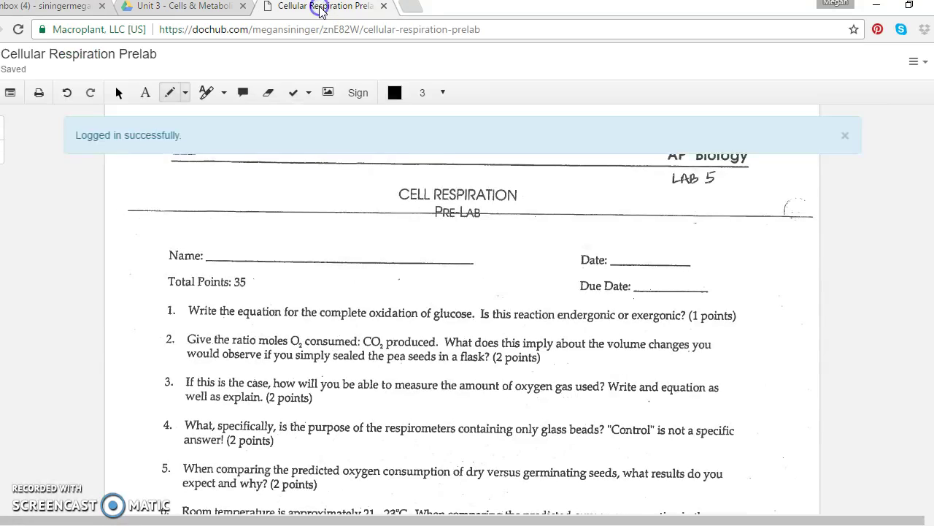
pyautogui.click(847, 139)
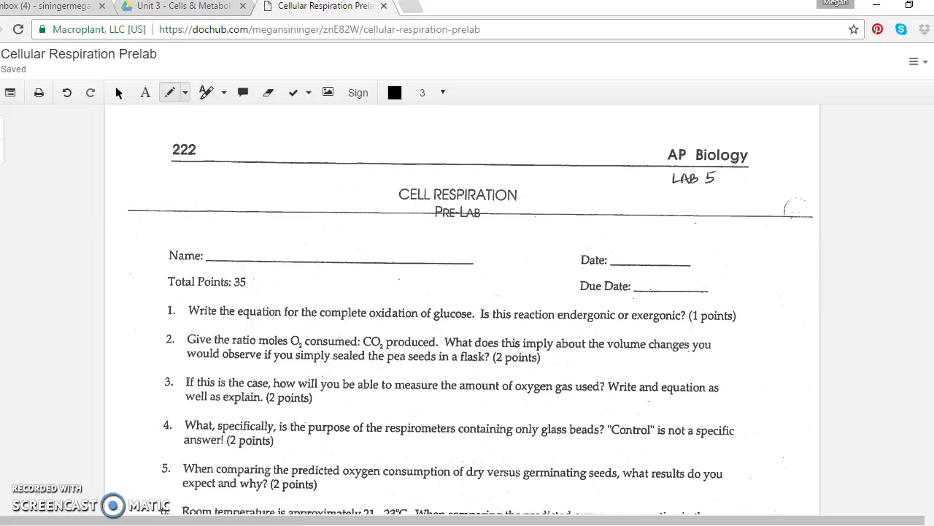
pyautogui.scroll(-3, 778, 358)
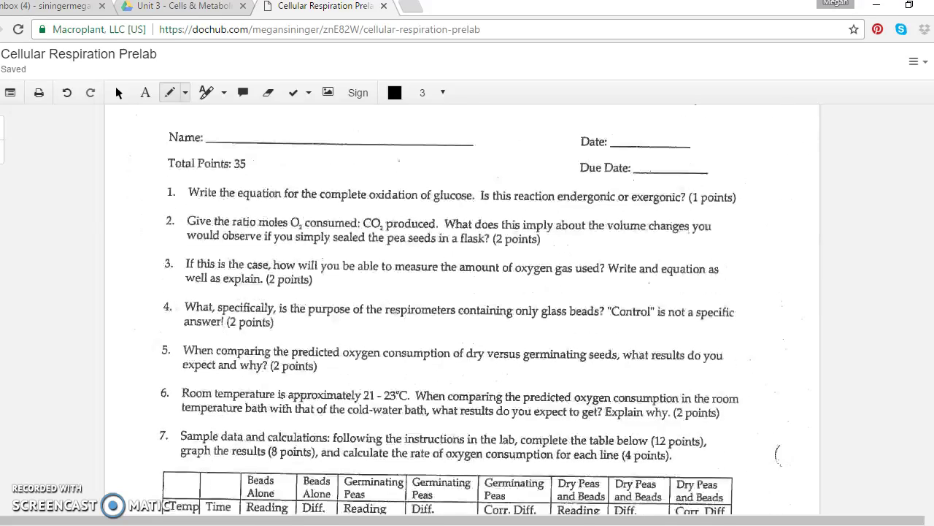
pyautogui.scroll(-3, 471, 318)
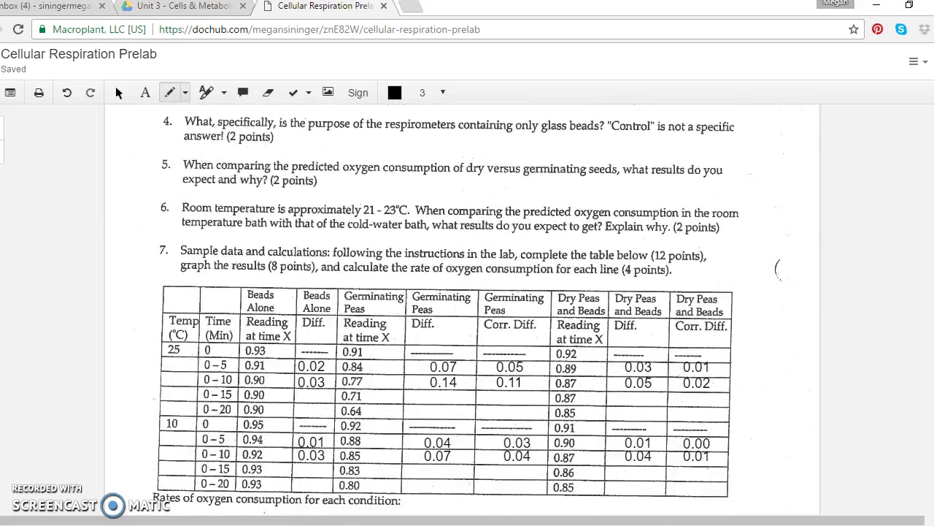
pyautogui.scroll(-1, 584, 283)
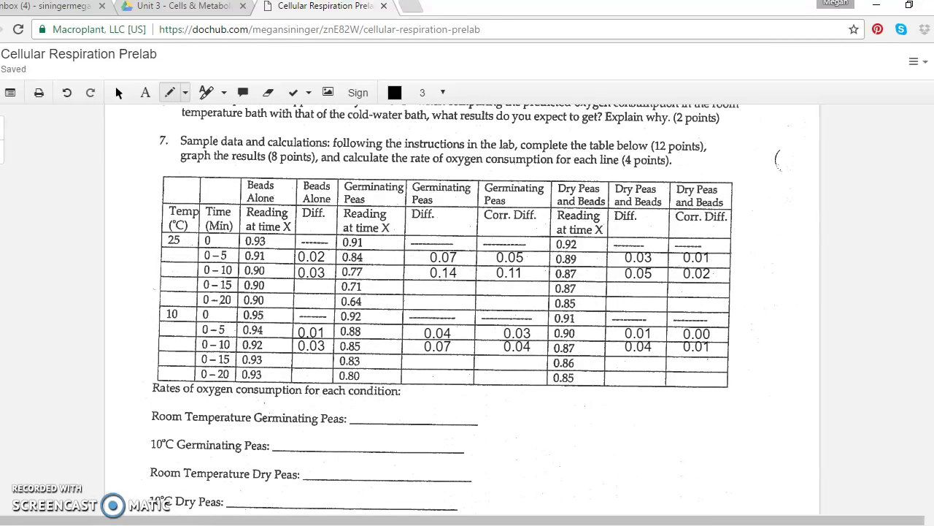
pyautogui.scroll(1, 584, 282)
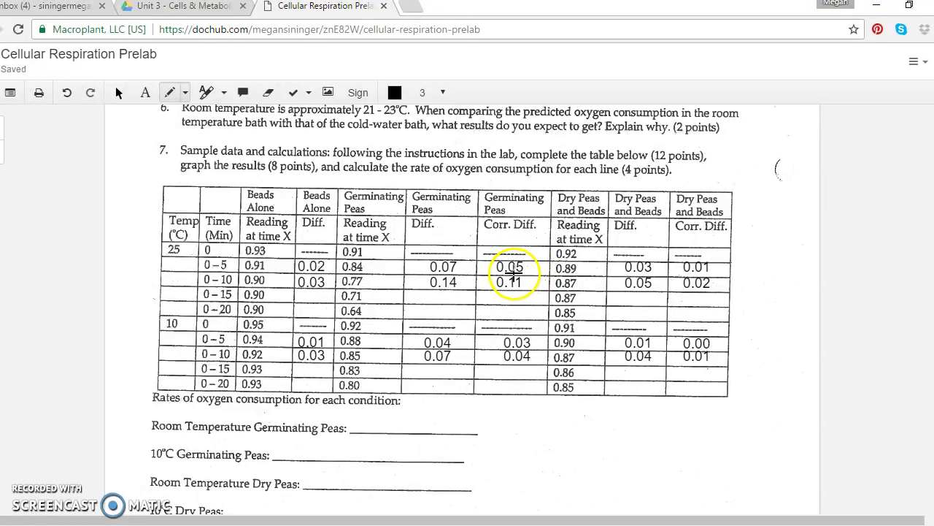
# Circle freehand the 25°C, 0–5 minute corrected differences for germinating peas (0.05) and dry peas and beads (0.01)
pyautogui.moveTo(527, 266)
pyautogui.mouseDown()
pyautogui.moveTo(501, 263)
pyautogui.moveTo(511, 275)
pyautogui.moveTo(530, 264)
pyautogui.mouseUp()
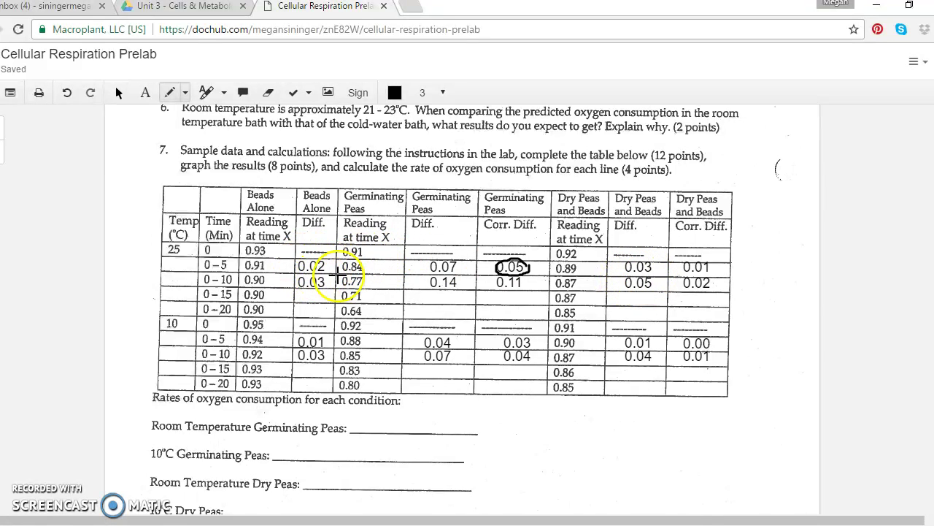
pyautogui.moveTo(698, 275)
pyautogui.mouseDown()
pyautogui.moveTo(718, 267)
pyautogui.moveTo(682, 257)
pyautogui.moveTo(677, 267)
pyautogui.moveTo(695, 274)
pyautogui.mouseUp()
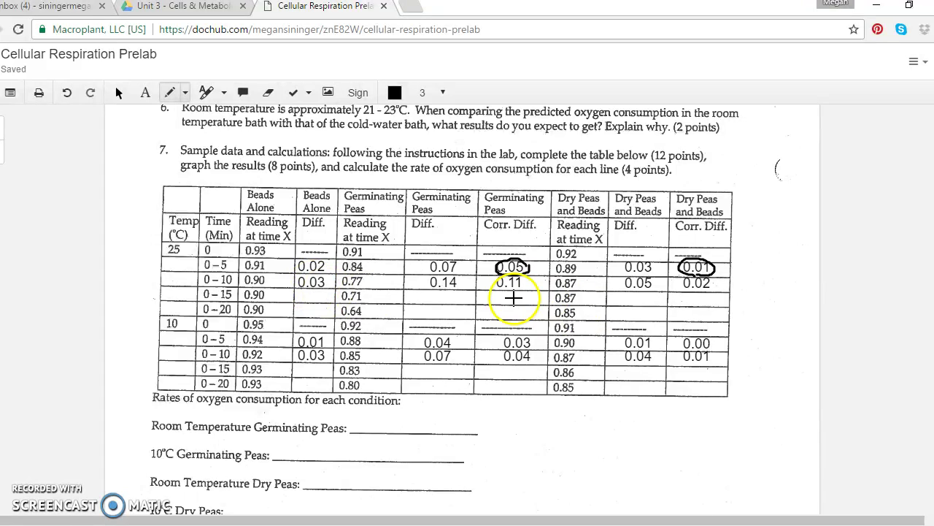
# Try to highlight the germinating peas' 0.11 corrected difference with the text highlighter and dismiss the resulting notices
pyautogui.click(172, 95)
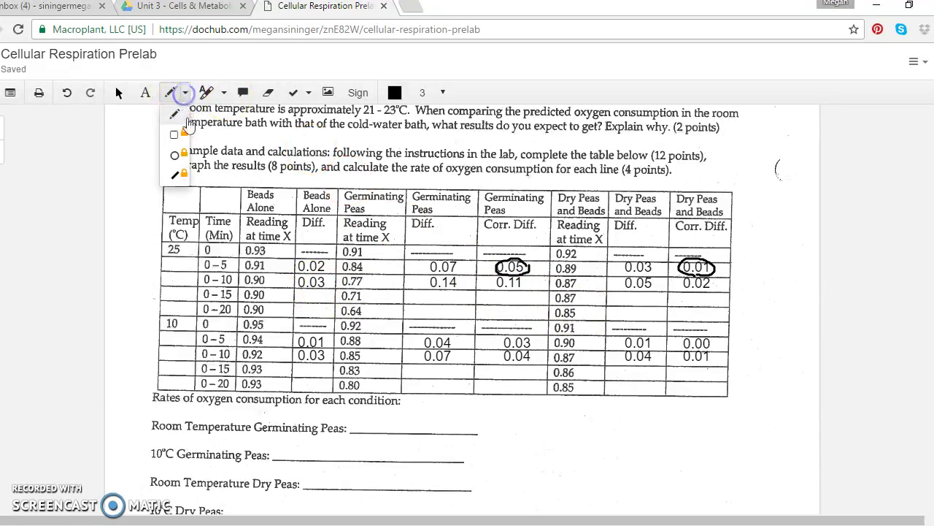
pyautogui.click(208, 93)
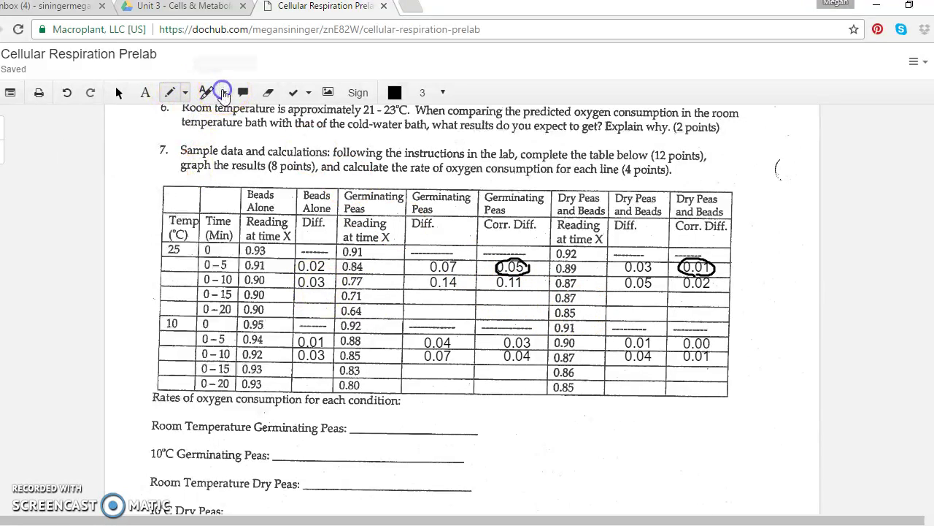
pyautogui.click(518, 281)
pyautogui.click(505, 292)
pyautogui.click(507, 285)
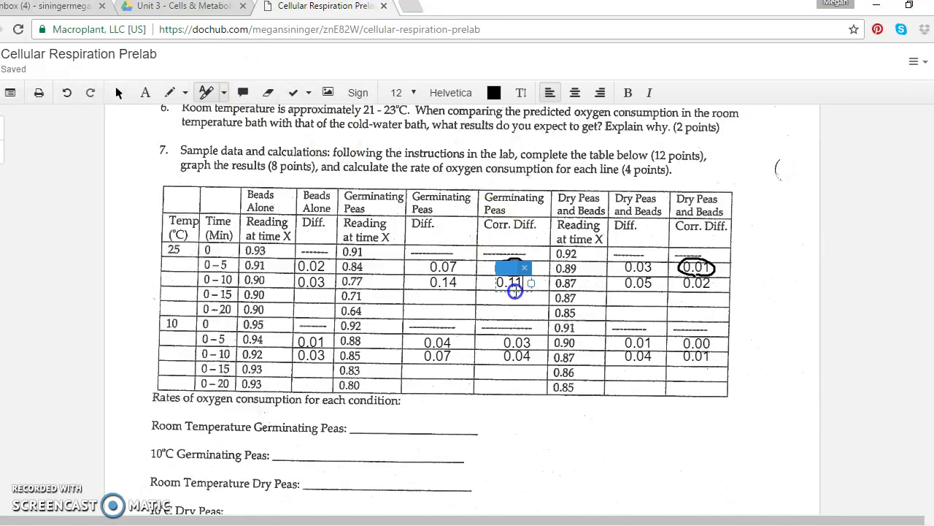
pyautogui.click(486, 279)
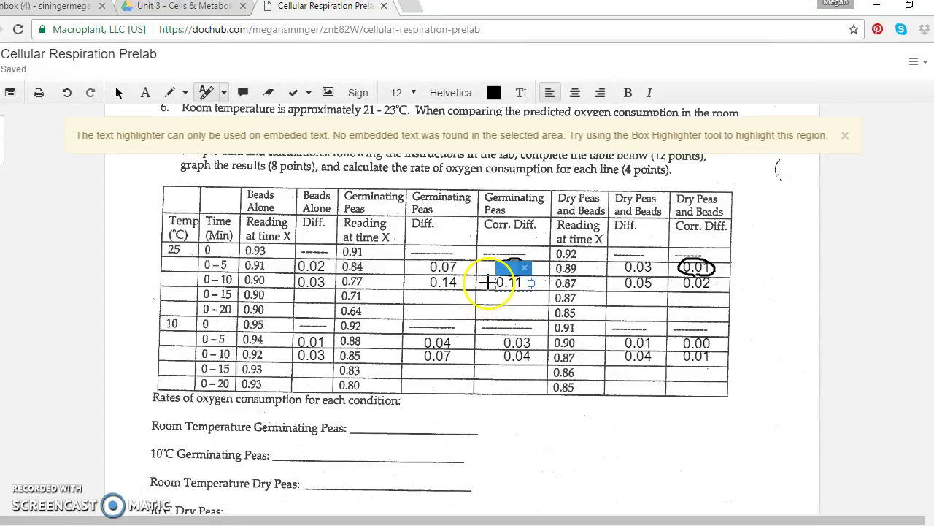
pyautogui.click(503, 295)
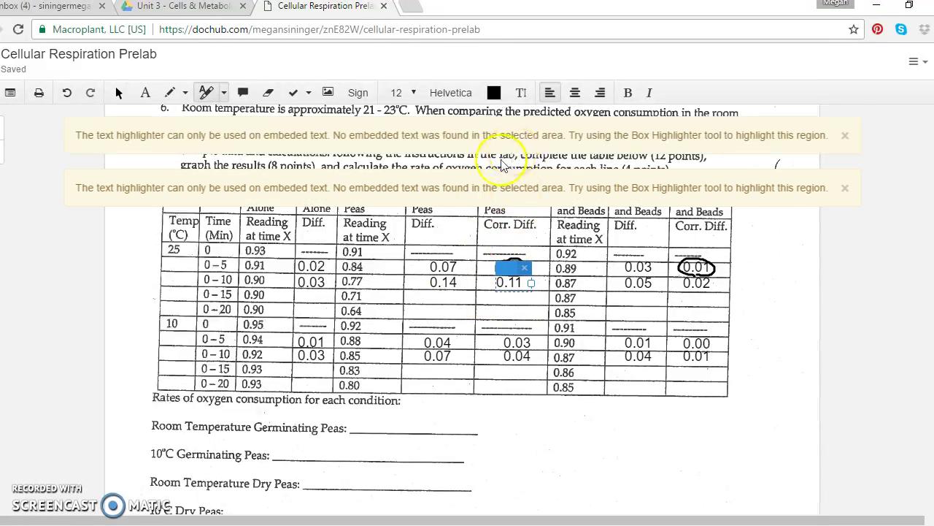
pyautogui.click(845, 187)
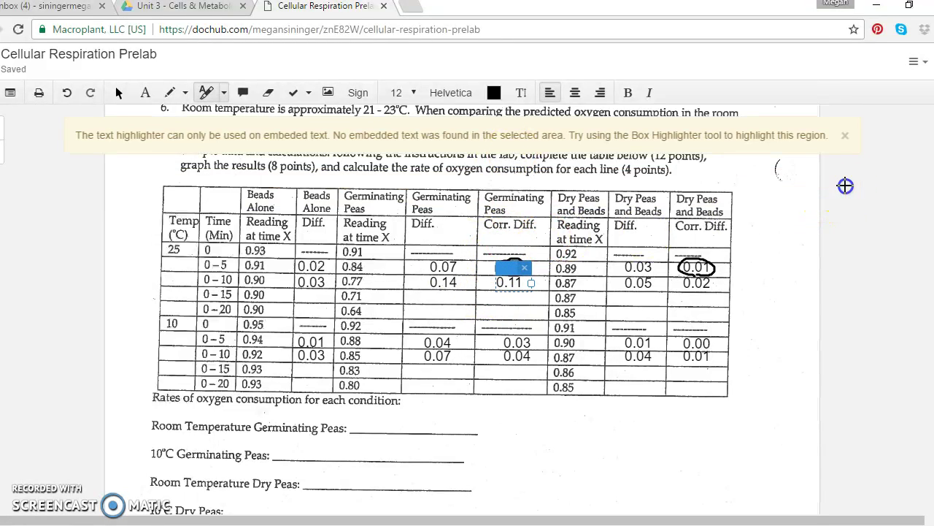
pyautogui.click(845, 135)
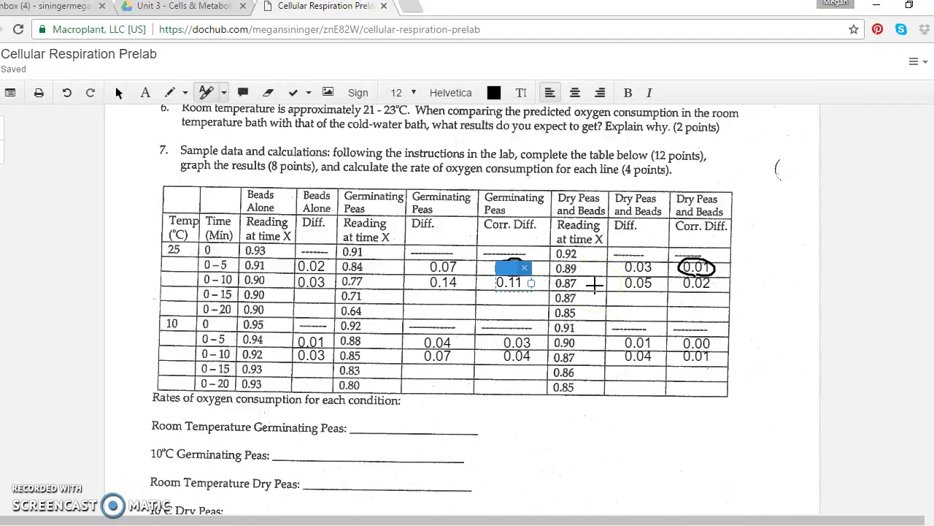
pyautogui.click(639, 285)
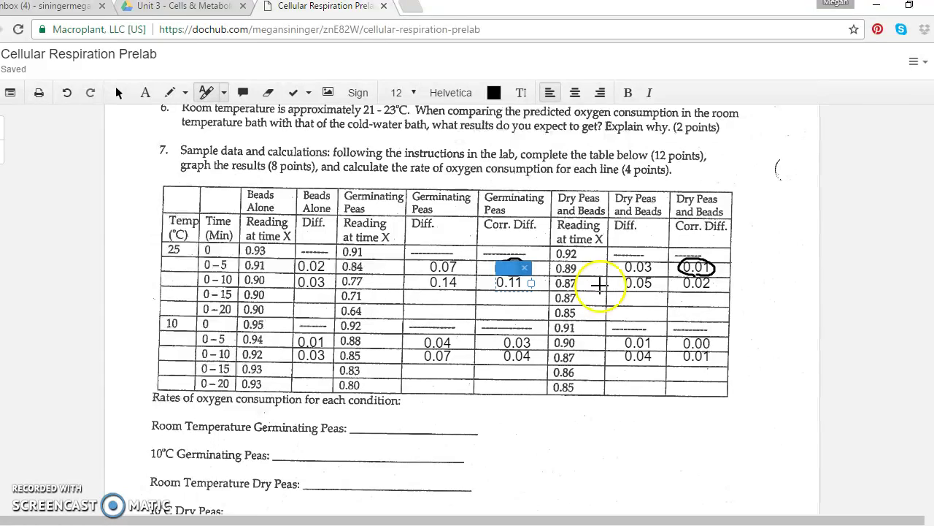
pyautogui.click(661, 285)
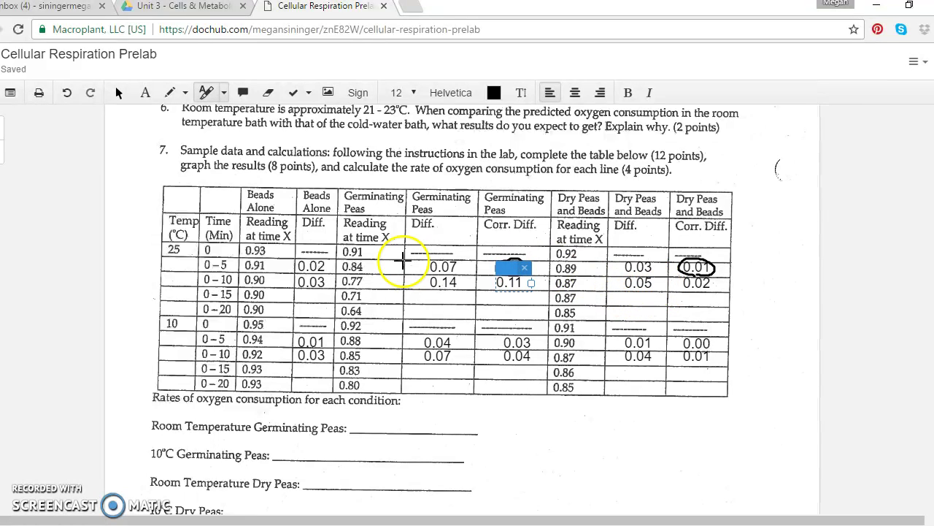
pyautogui.click(322, 285)
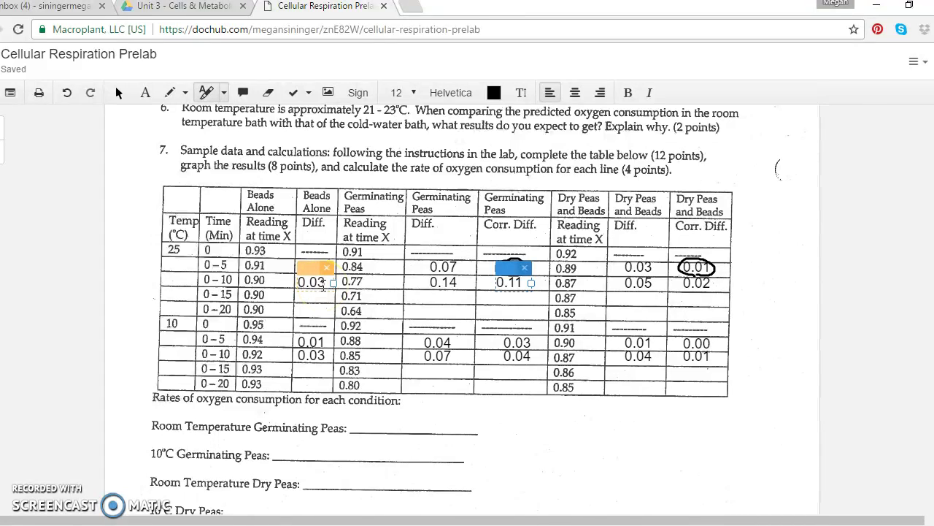
pyautogui.click(735, 311)
pyautogui.click(708, 292)
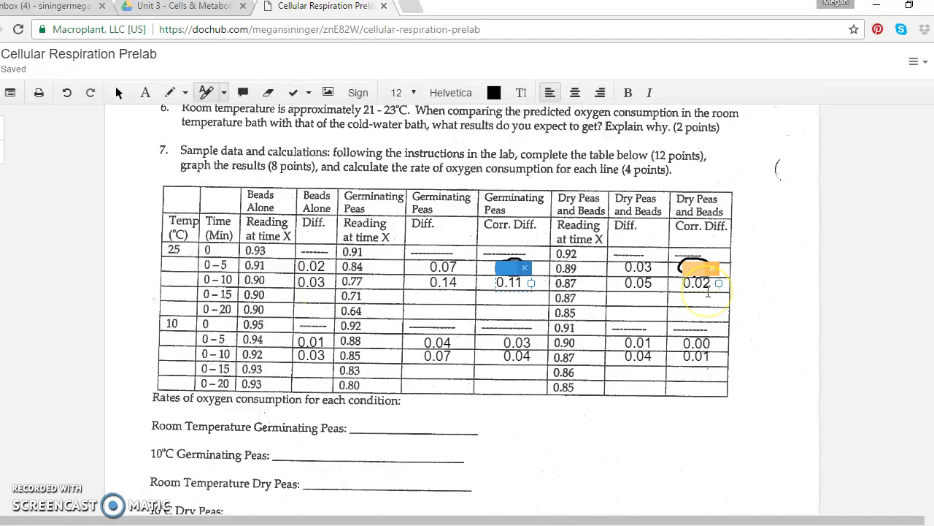
pyautogui.click(341, 264)
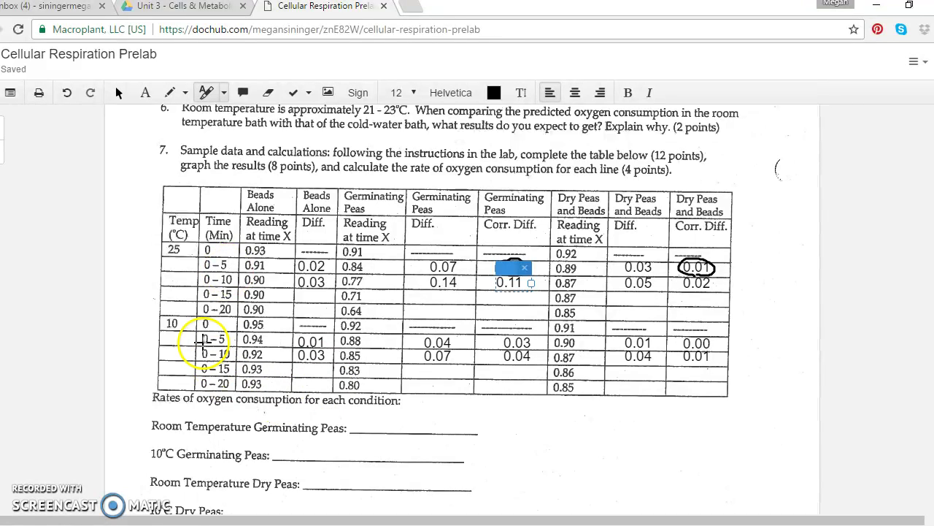
pyautogui.click(173, 294)
pyautogui.click(177, 369)
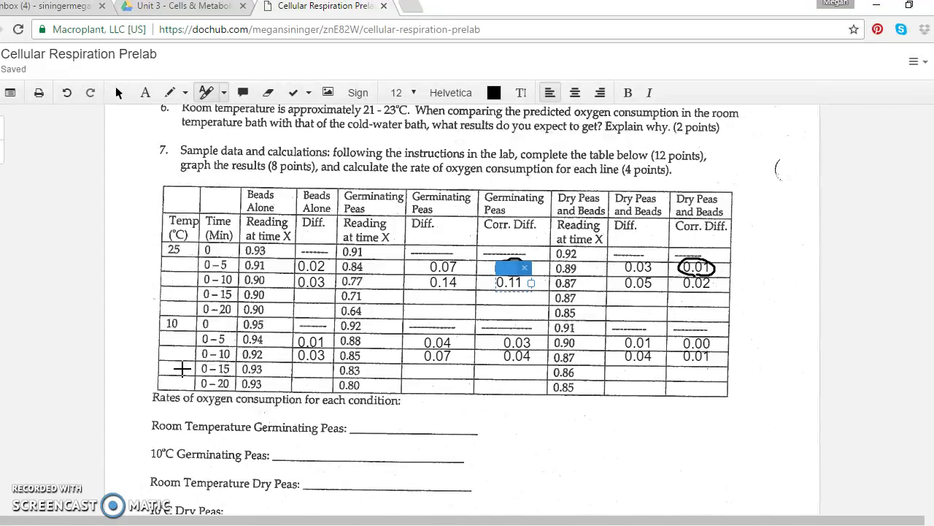
pyautogui.click(311, 343)
pyautogui.click(438, 354)
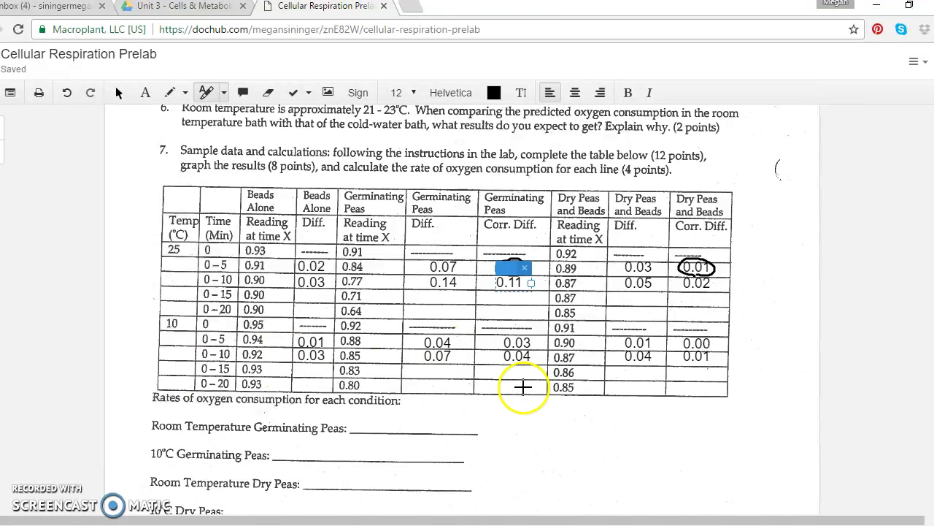
pyautogui.click(615, 434)
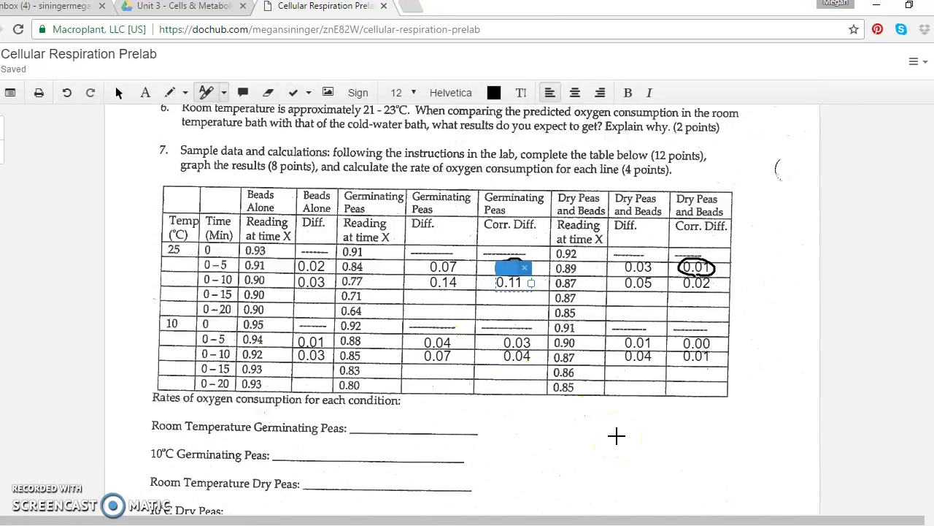